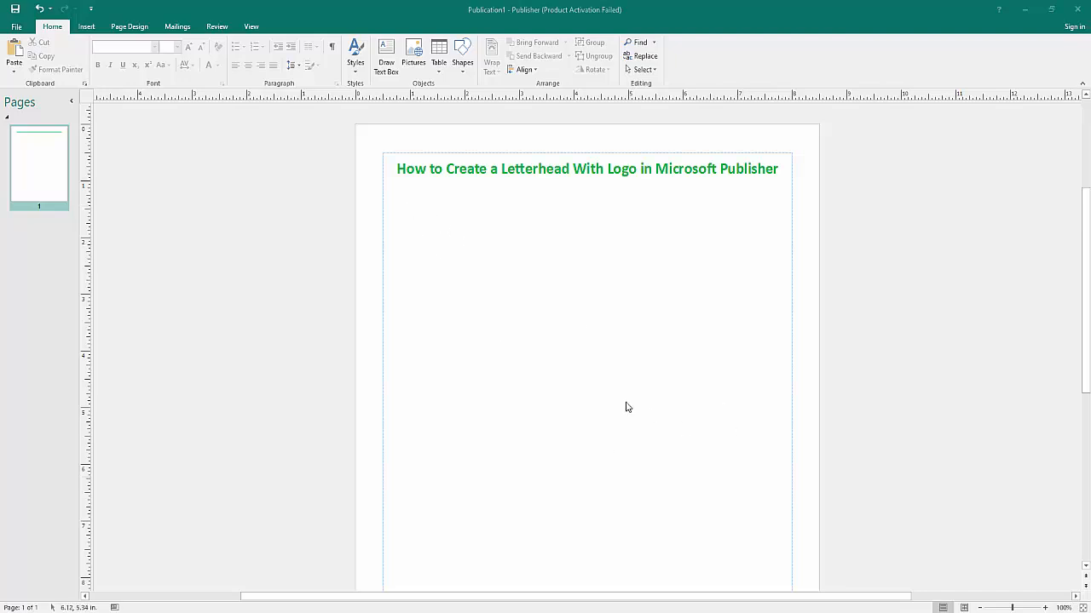
- Show the Insert ribbon commands for adding a header to the letterhead
click(86, 27)
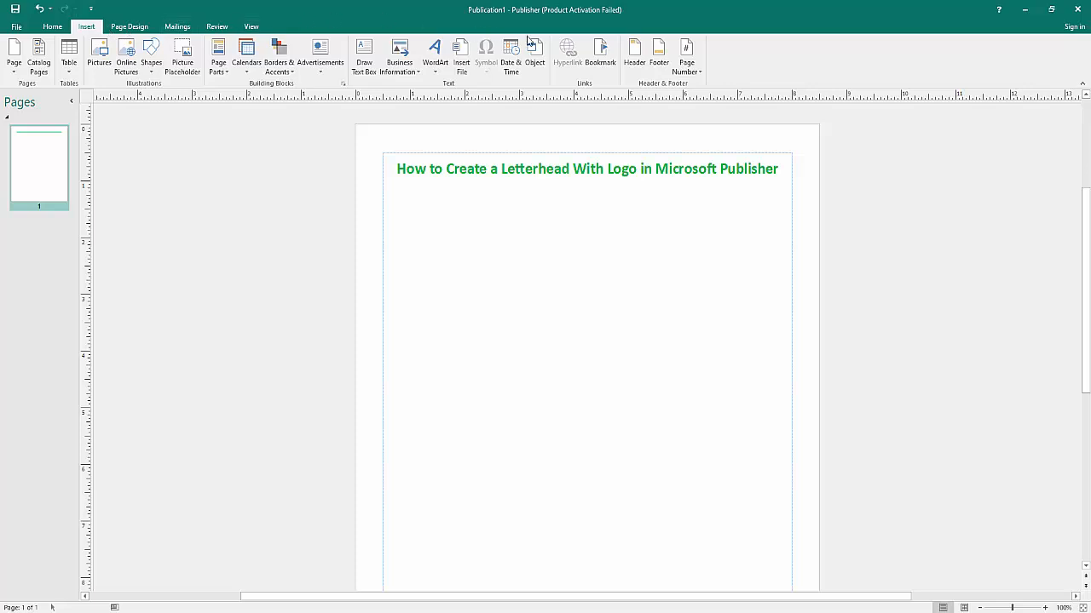
- Open the master-page header, make its box taller, and type 'SkillHaven' in it
click(633, 55)
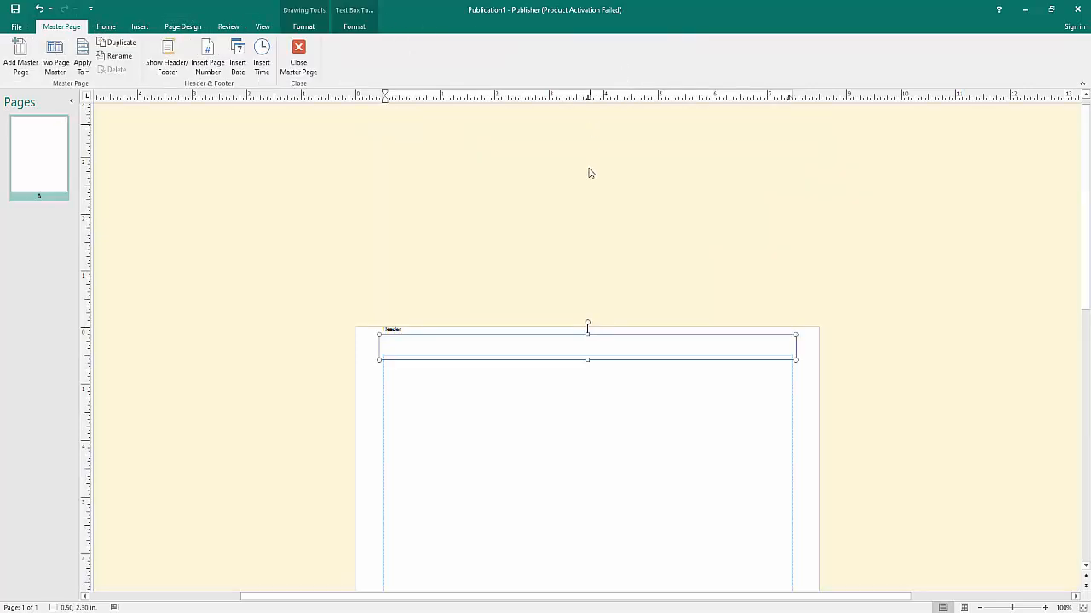
drag(587, 361, 587, 444)
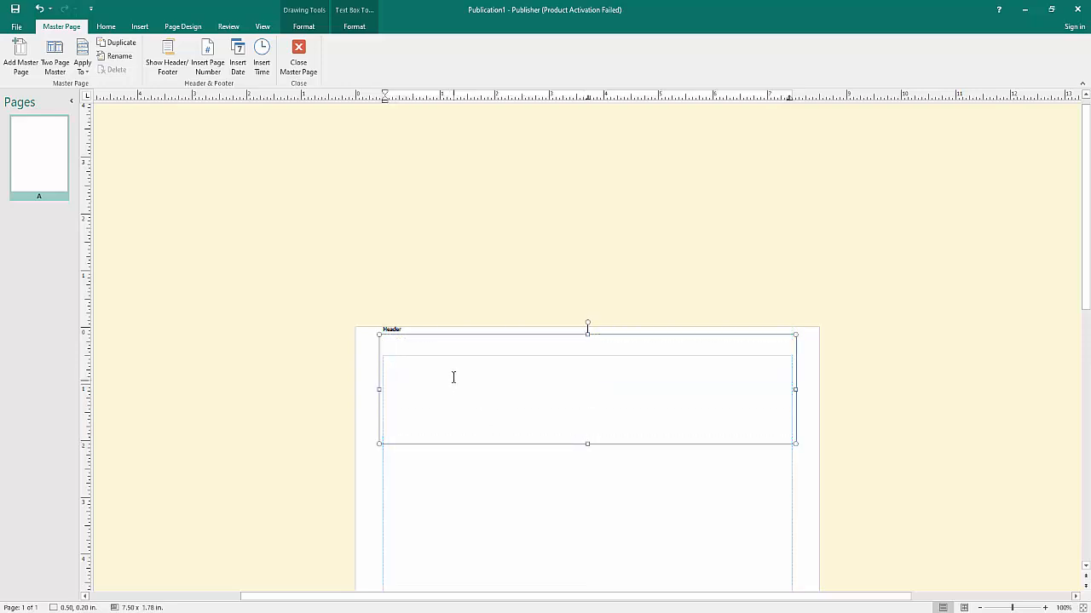
click(454, 377)
scroll(454, 375, down, 2)
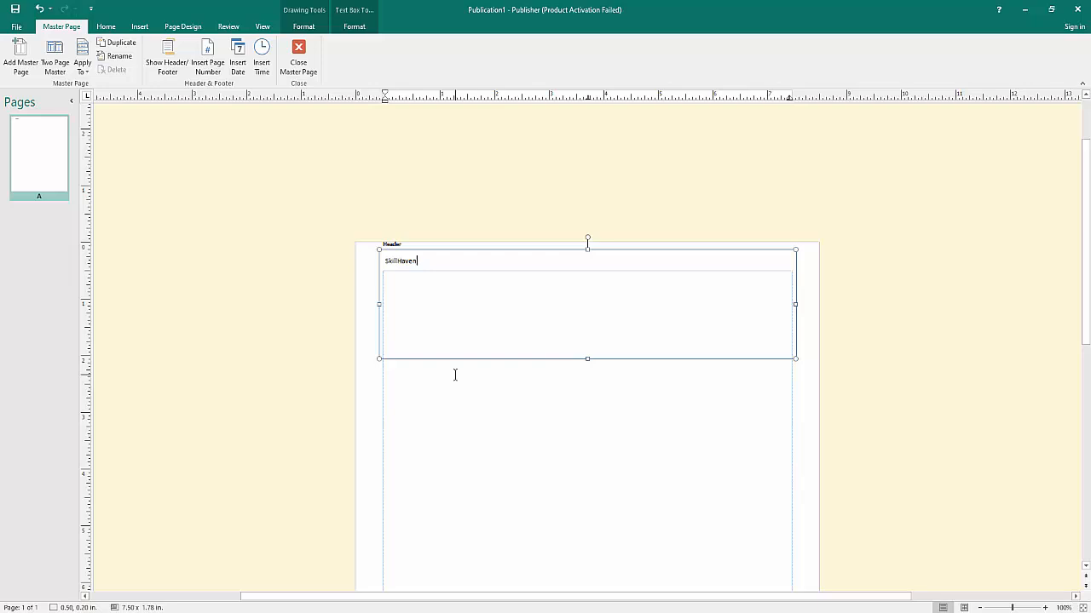
- Add contact name, postal address and mobile number lines under SkillHaven, then select all four lines
key(Return)
text(Arid)
text(Mul)
text(da)
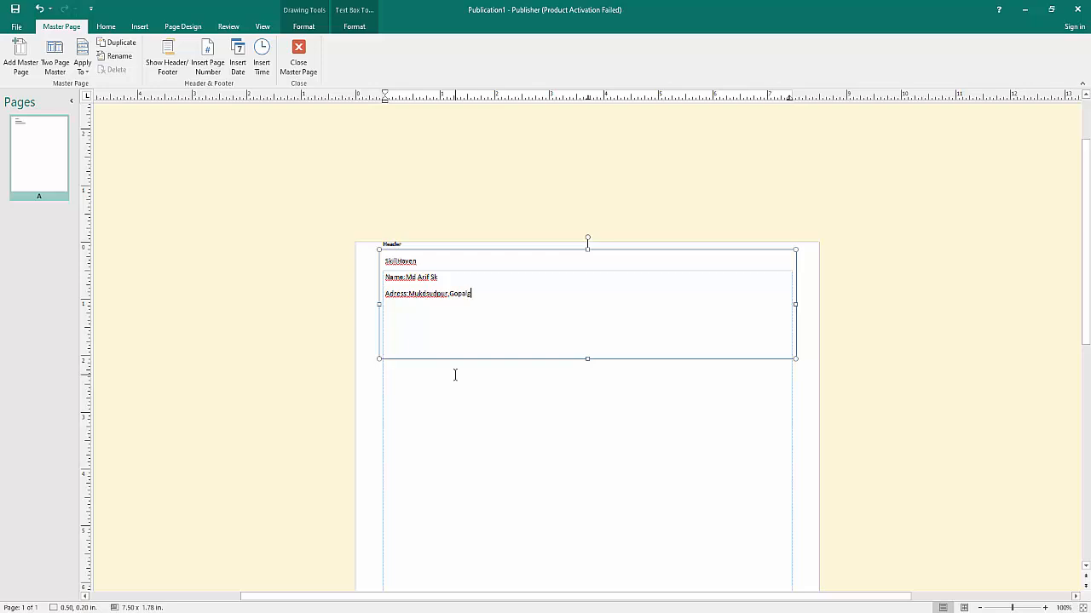
text(nj)
key(Return)
text(Mob:01914)
drag(458, 313, 344, 270)
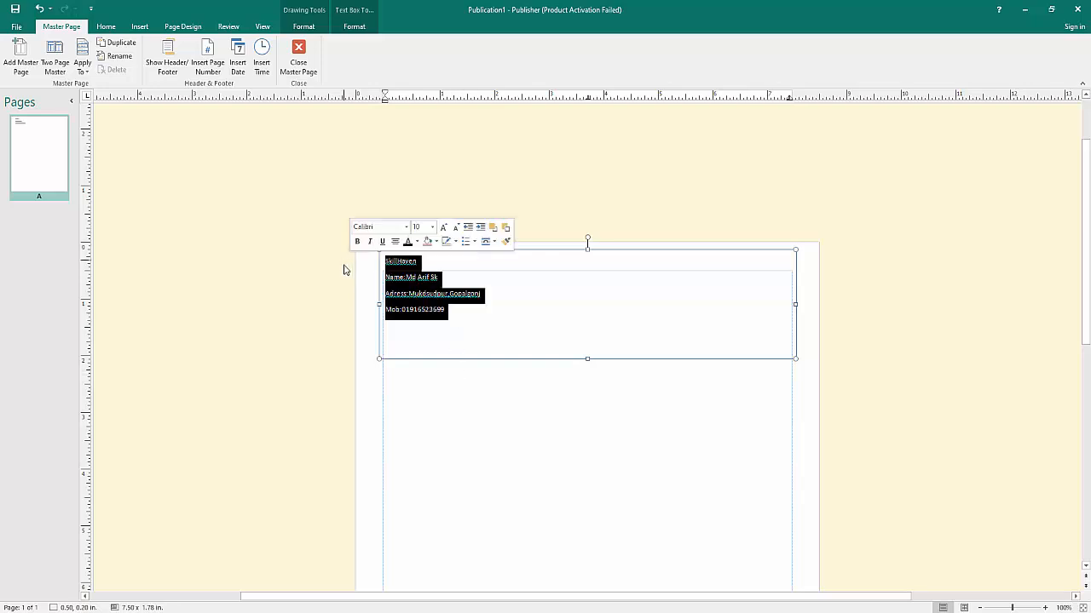
- Centre the header lines and set the SkillHaven title to 36 pt
click(105, 27)
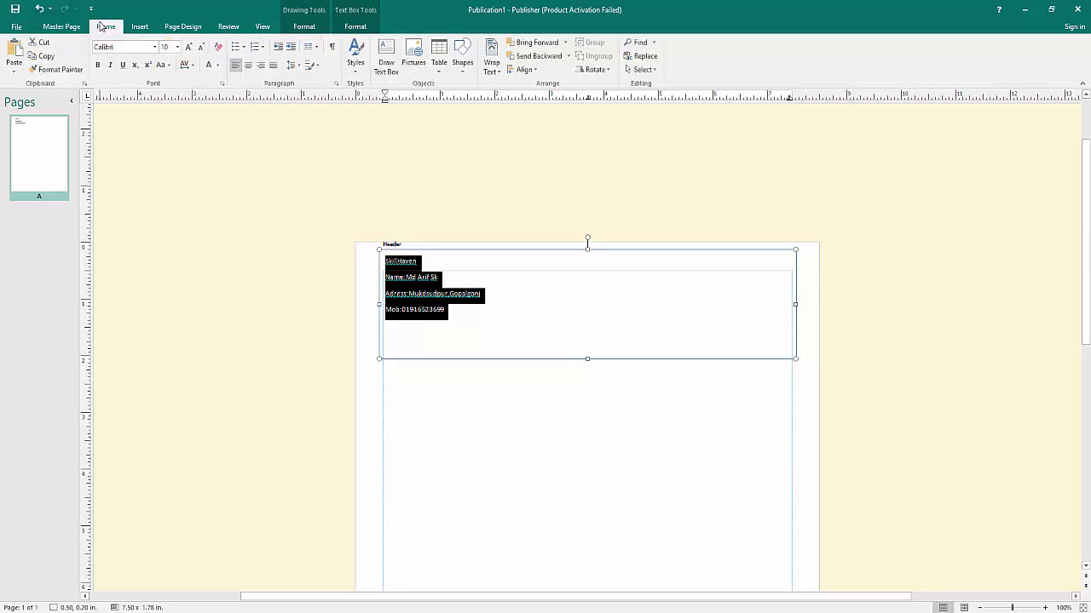
click(247, 67)
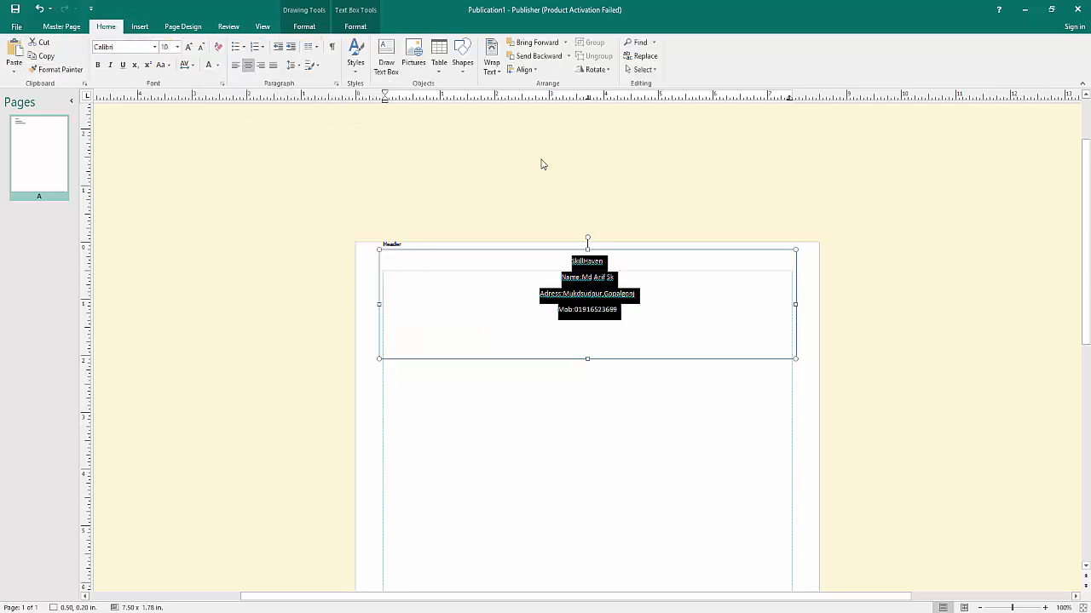
click(596, 283)
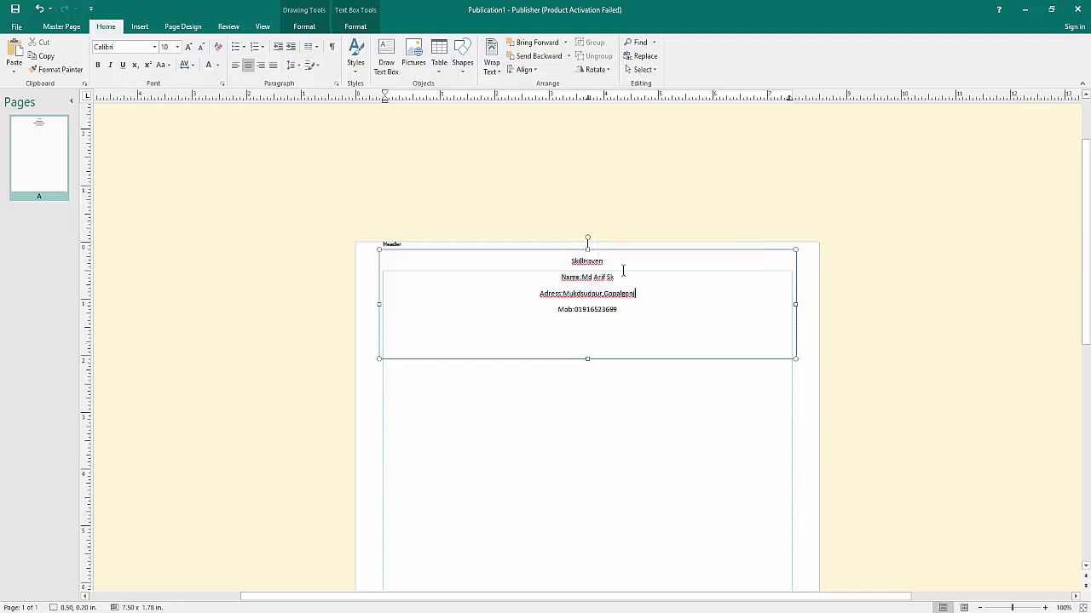
double_click(590, 261)
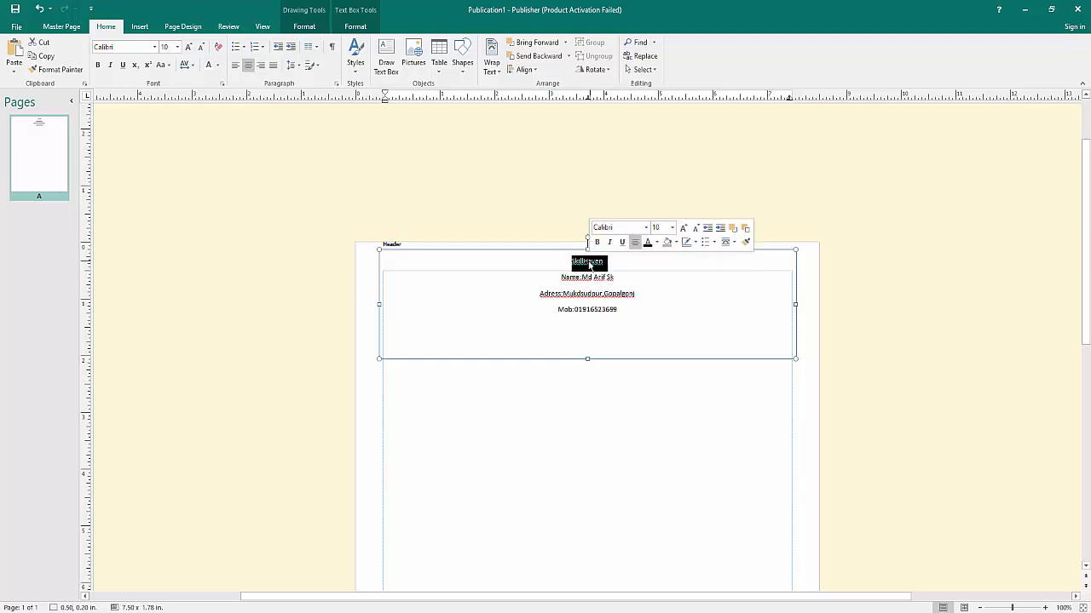
click(188, 47)
click(188, 47)
click(188, 47)
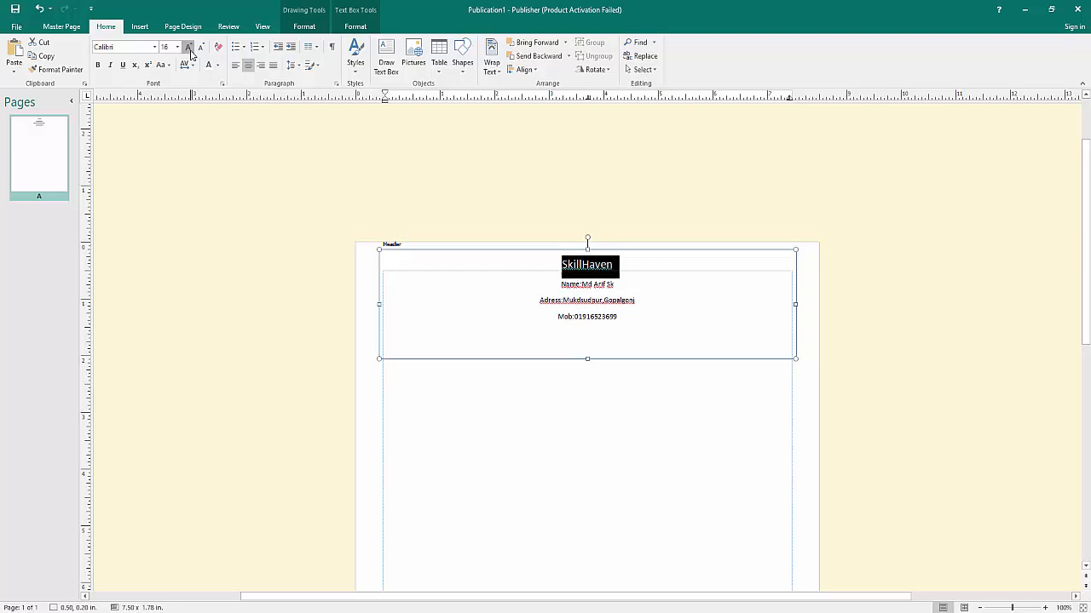
click(189, 47)
click(188, 47)
click(188, 47)
click(188, 47)
click(189, 47)
click(189, 48)
click(189, 47)
click(189, 48)
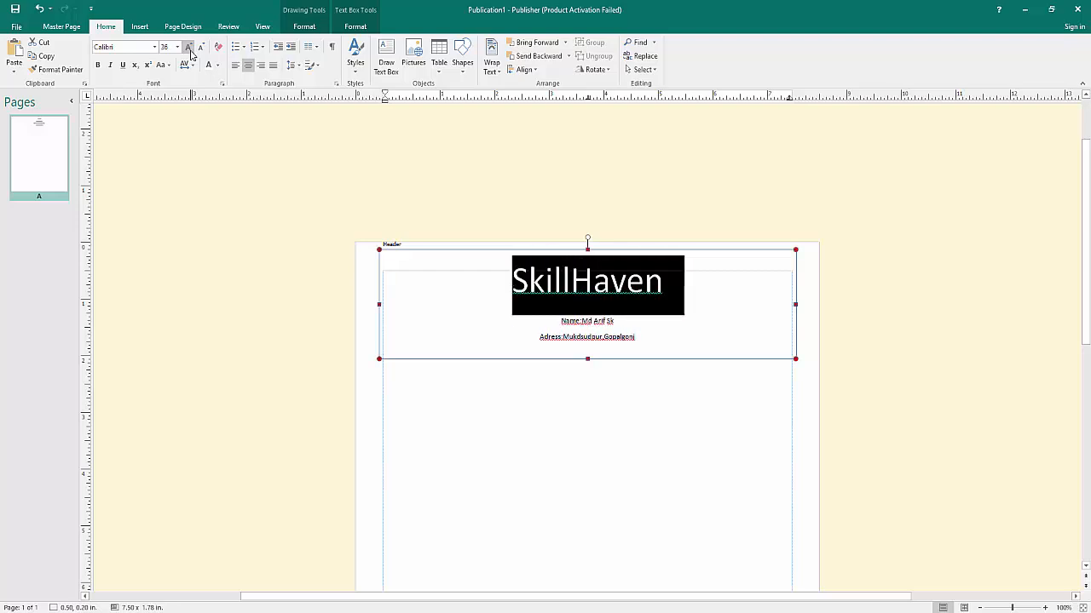
click(189, 47)
click(201, 46)
click(201, 47)
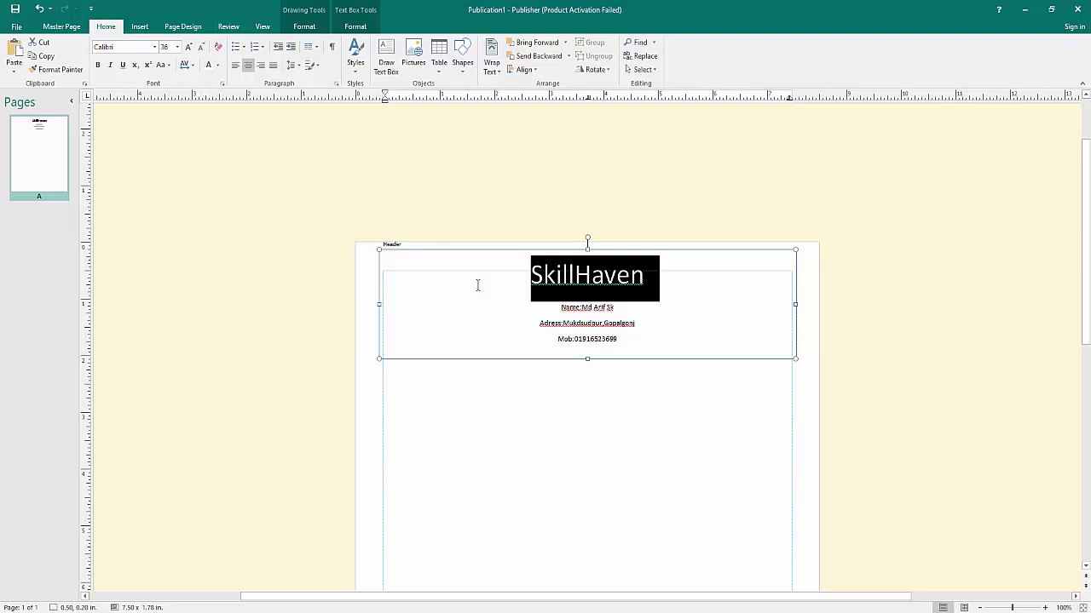
click(584, 311)
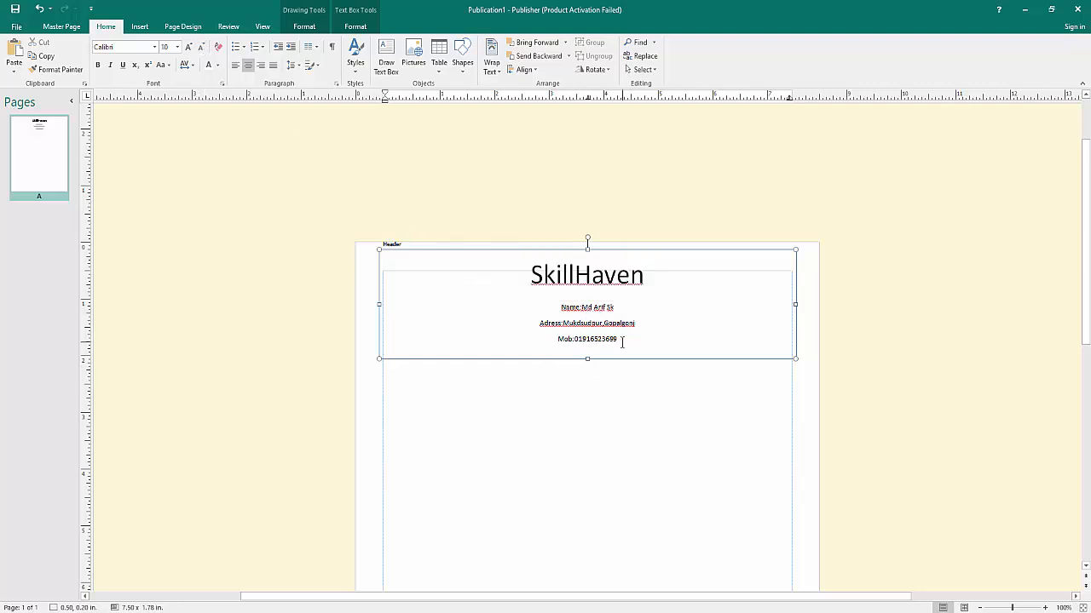
- Enlarge the name line to 18 pt and make the header box taller
double_click(587, 309)
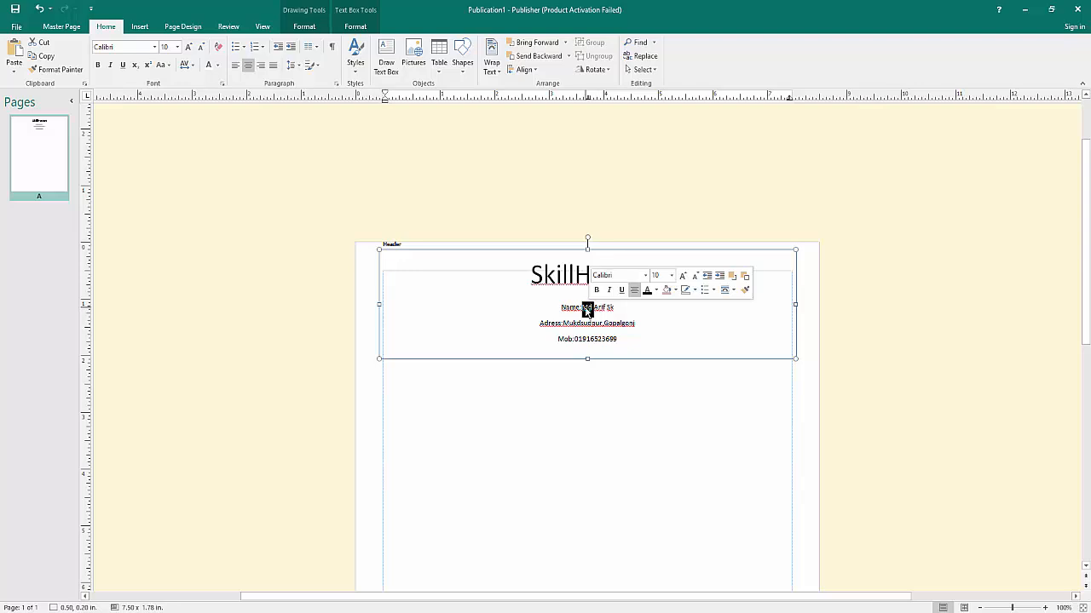
drag(617, 308, 557, 308)
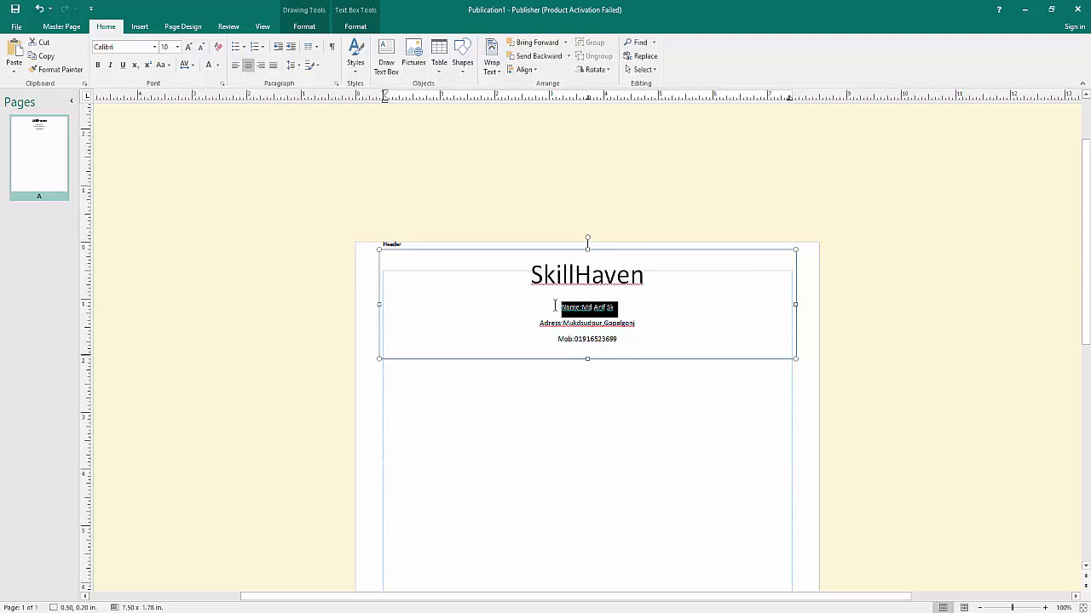
click(190, 47)
click(189, 47)
click(189, 47)
click(189, 47)
click(189, 47)
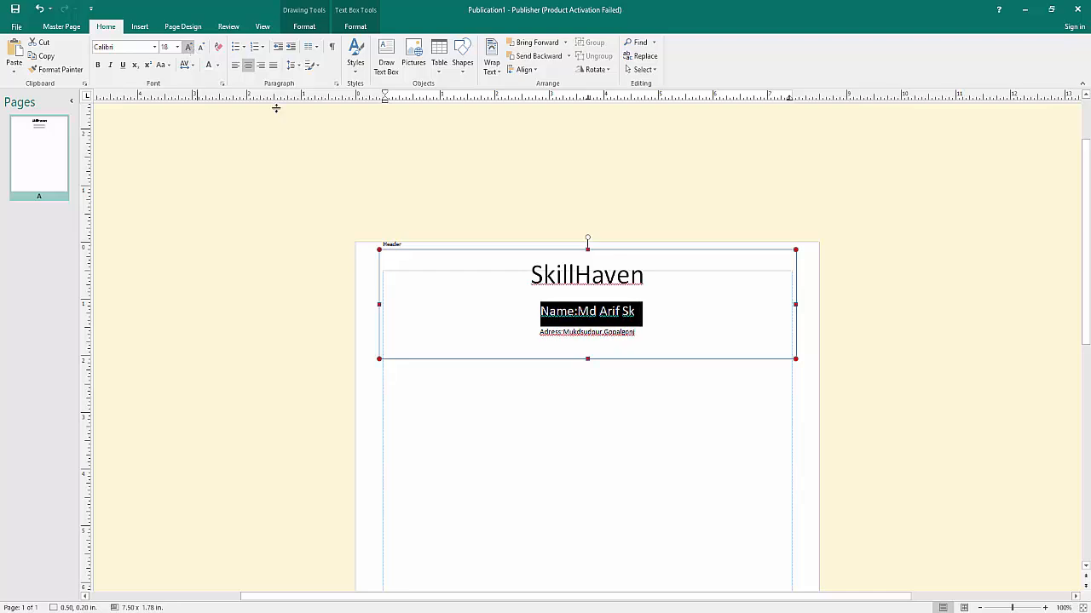
drag(588, 359, 587, 391)
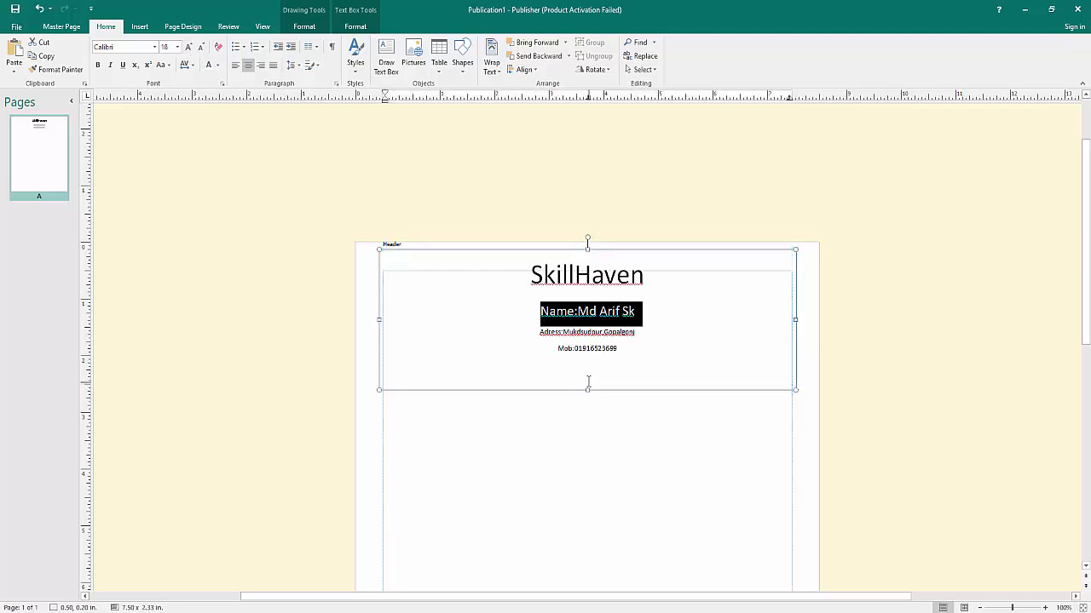
- Enlarge SkillHaven to 72 pt and stretch the header box to reveal the mobile line
triple_click(592, 279)
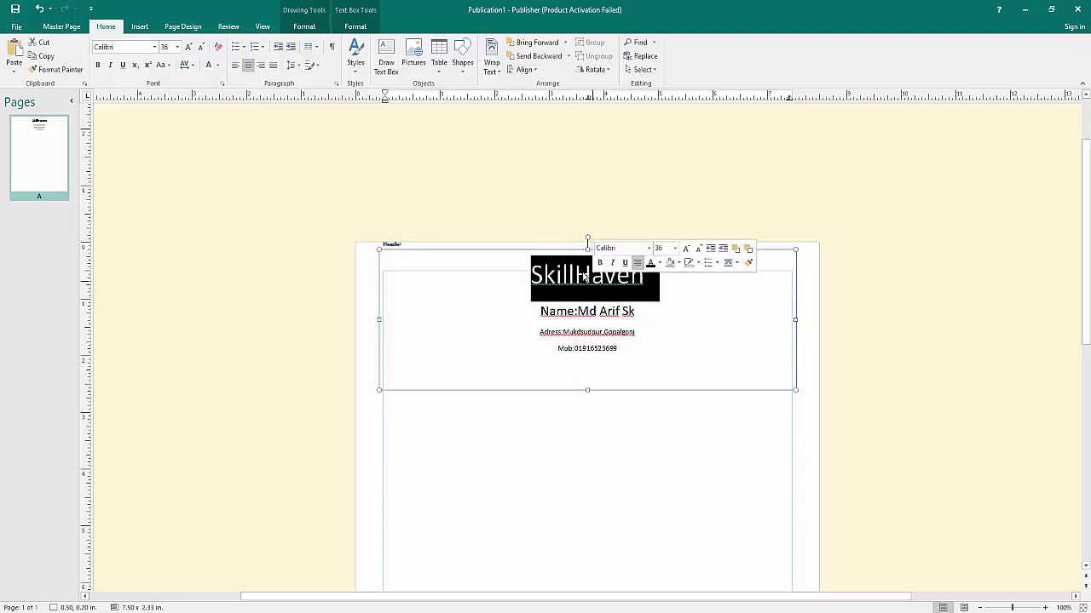
click(189, 46)
click(189, 46)
click(545, 445)
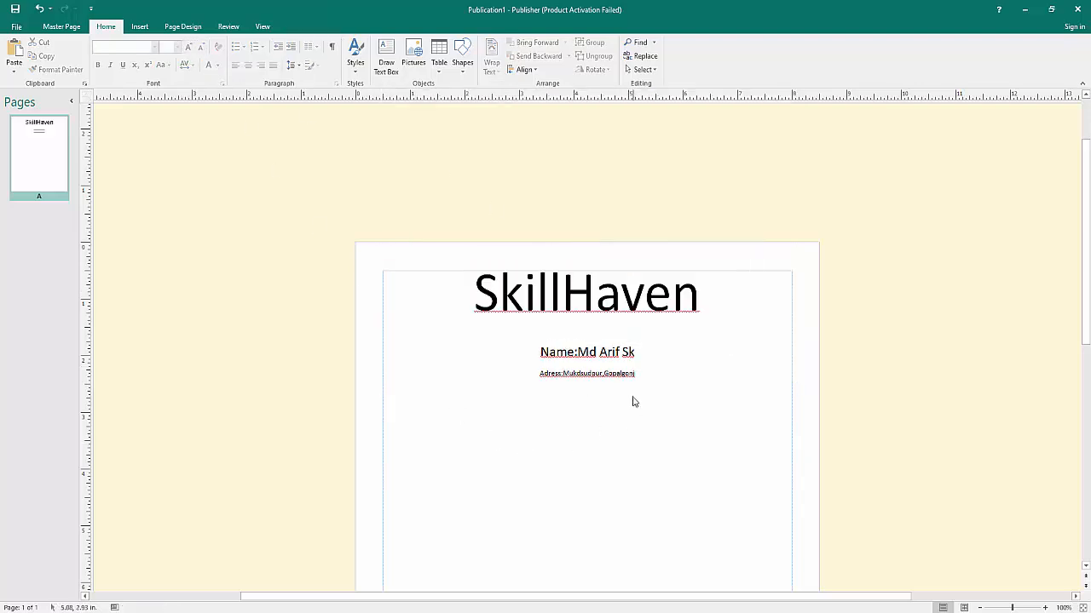
click(597, 353)
drag(587, 390, 591, 416)
triple_click(523, 294)
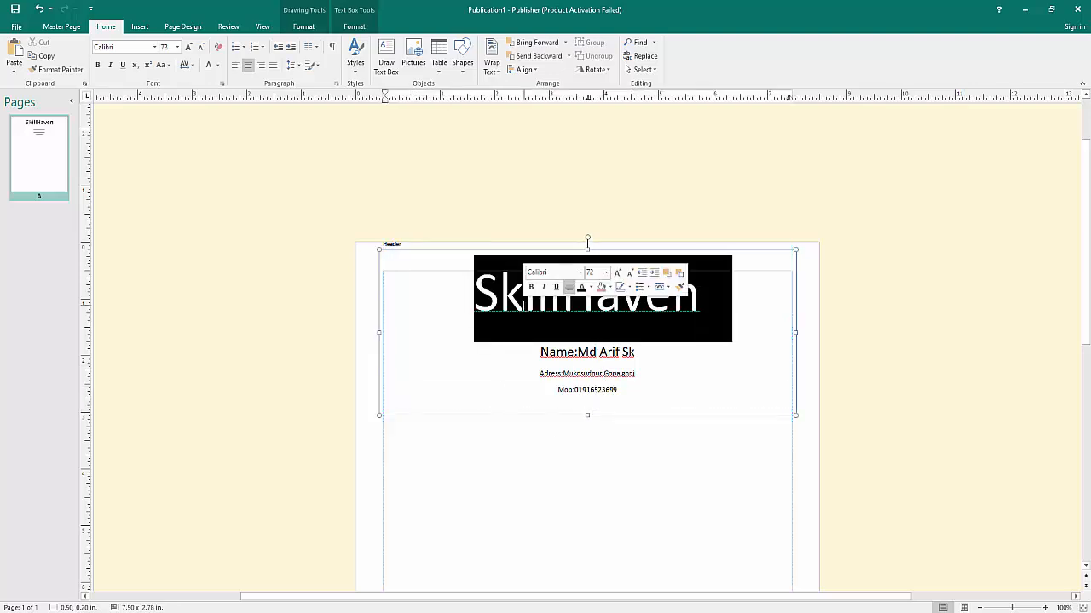
- Make the SkillHaven title bold and red
click(96, 65)
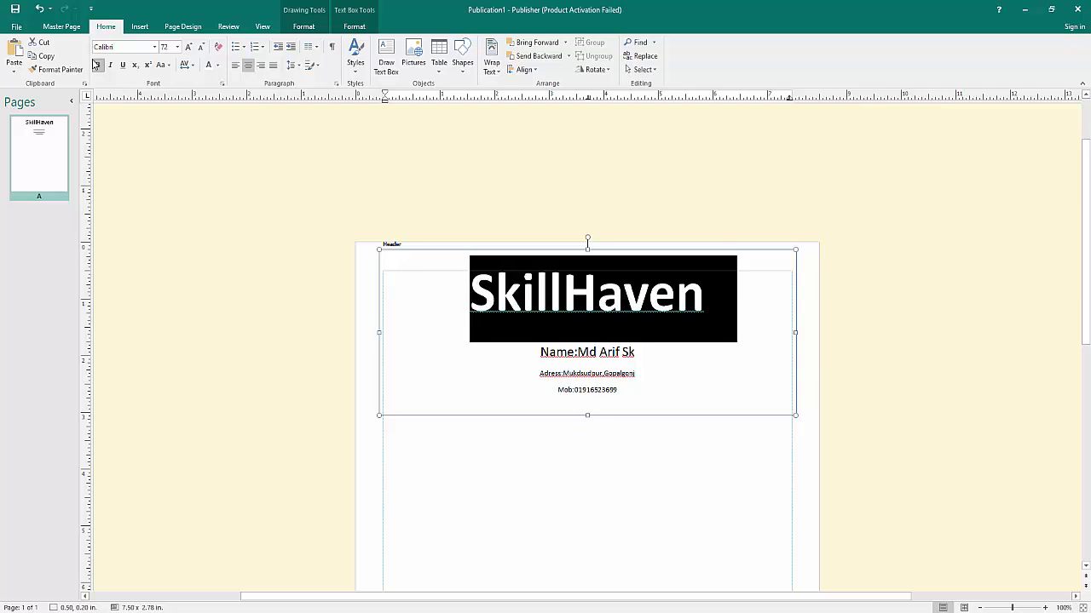
click(218, 68)
click(217, 157)
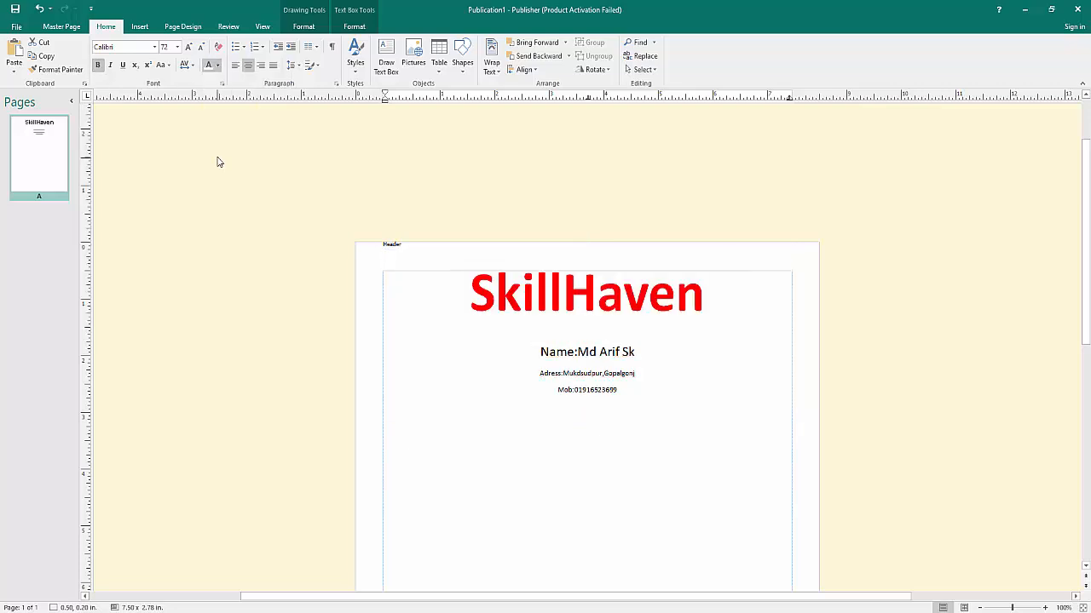
click(557, 510)
- Make the contact-name line green and bold
click(587, 348)
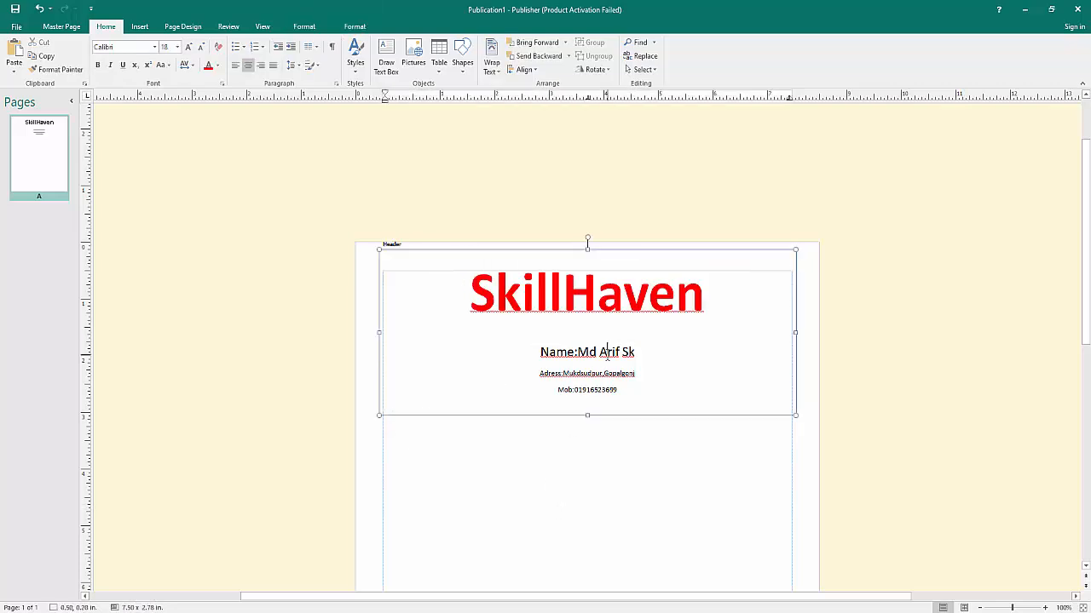
drag(640, 353, 564, 356)
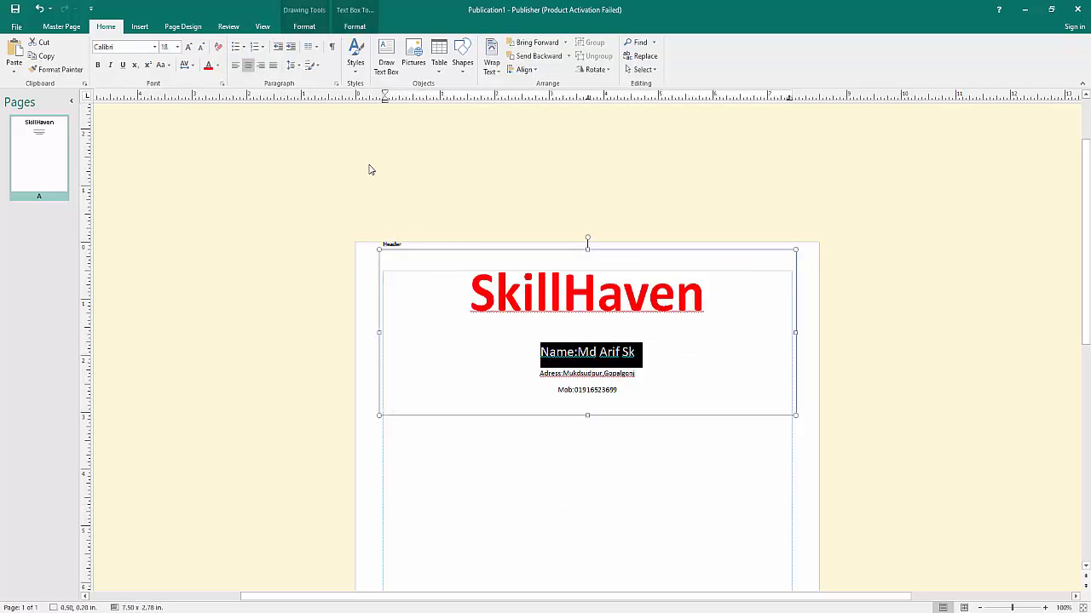
click(218, 65)
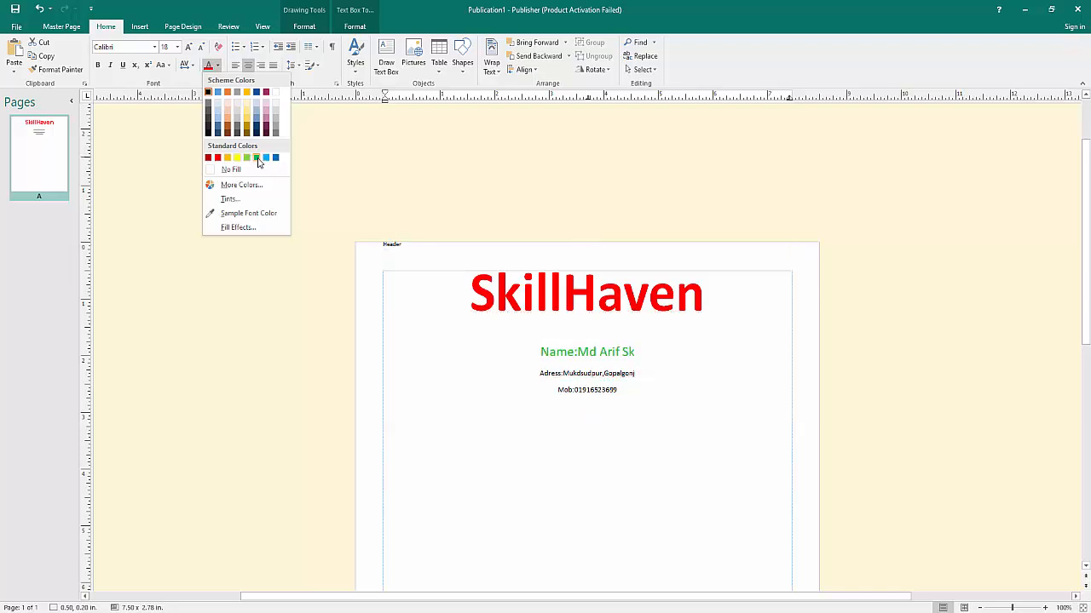
click(258, 161)
key(ctrl+b)
click(540, 351)
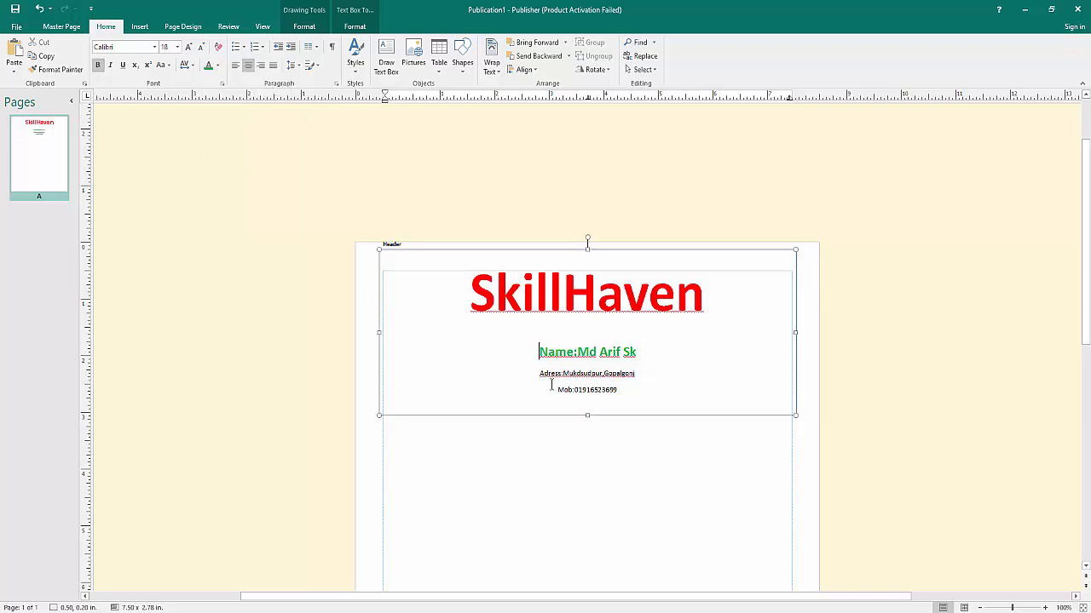
- Increase the address and mobile lines' font size by two steps
drag(616, 390, 549, 384)
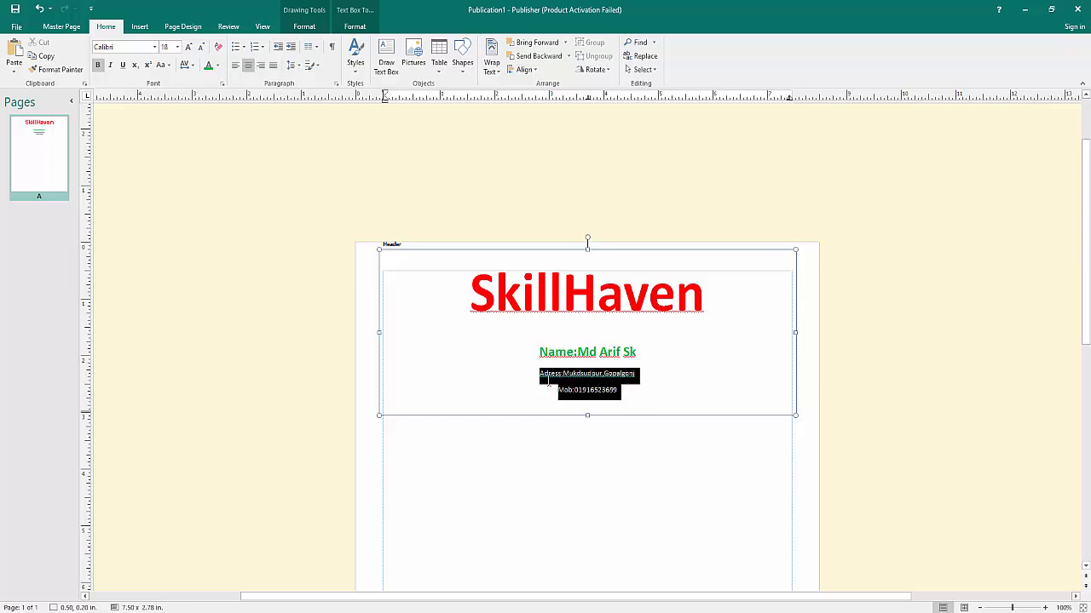
click(191, 50)
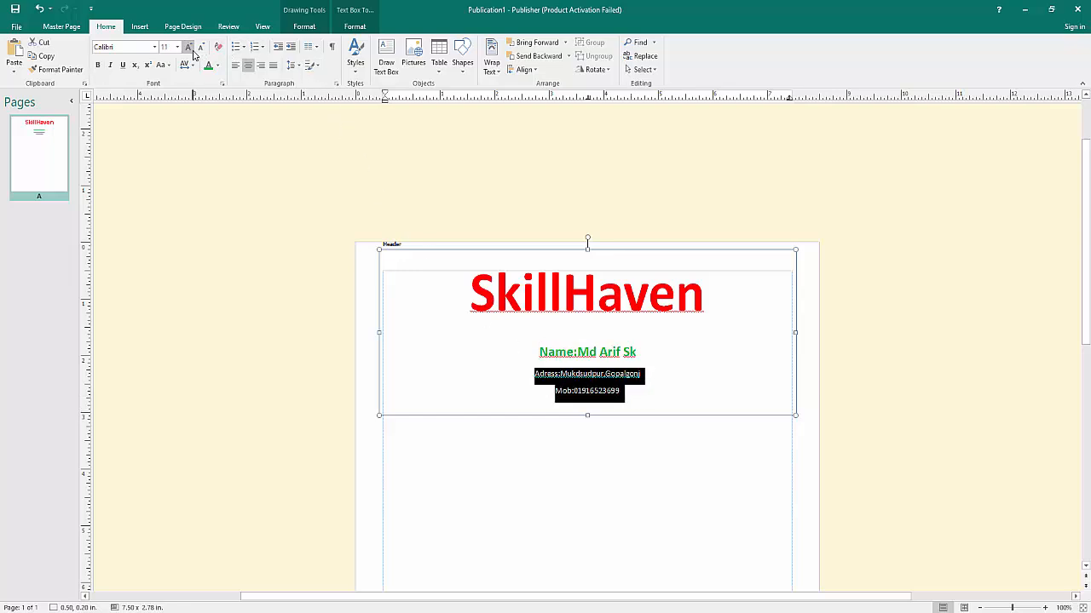
click(193, 53)
click(602, 482)
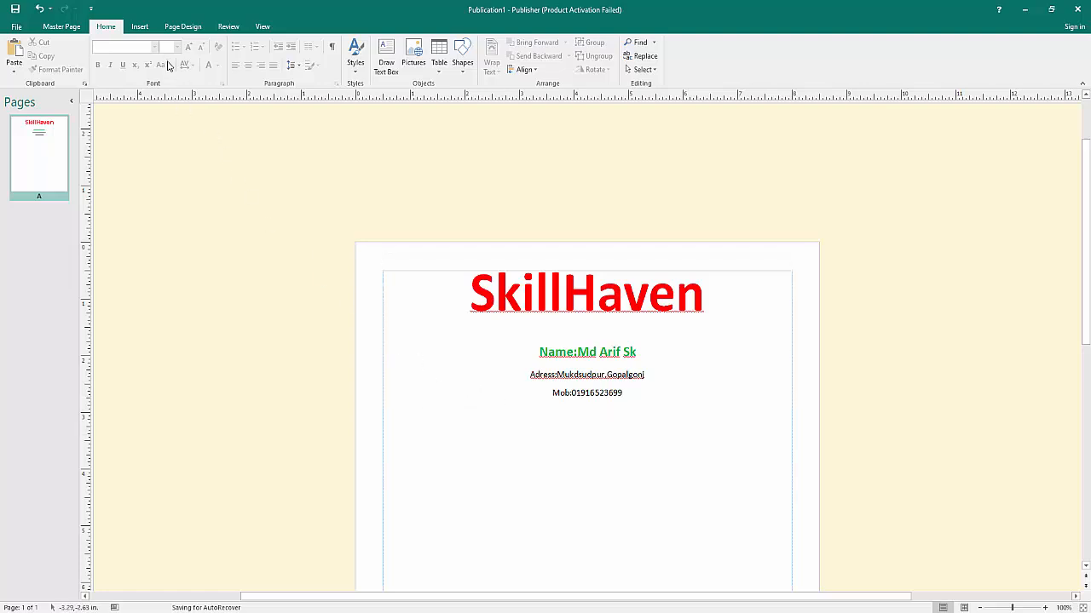
- Insert the Black White Simple Initials logo picture from the Downloads image folder
click(140, 27)
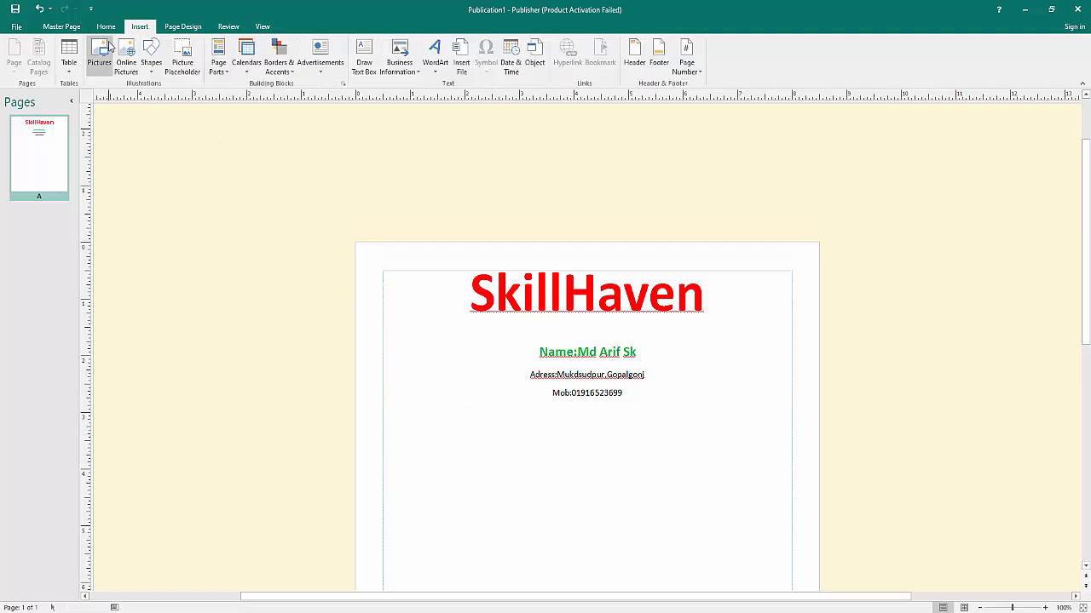
click(108, 48)
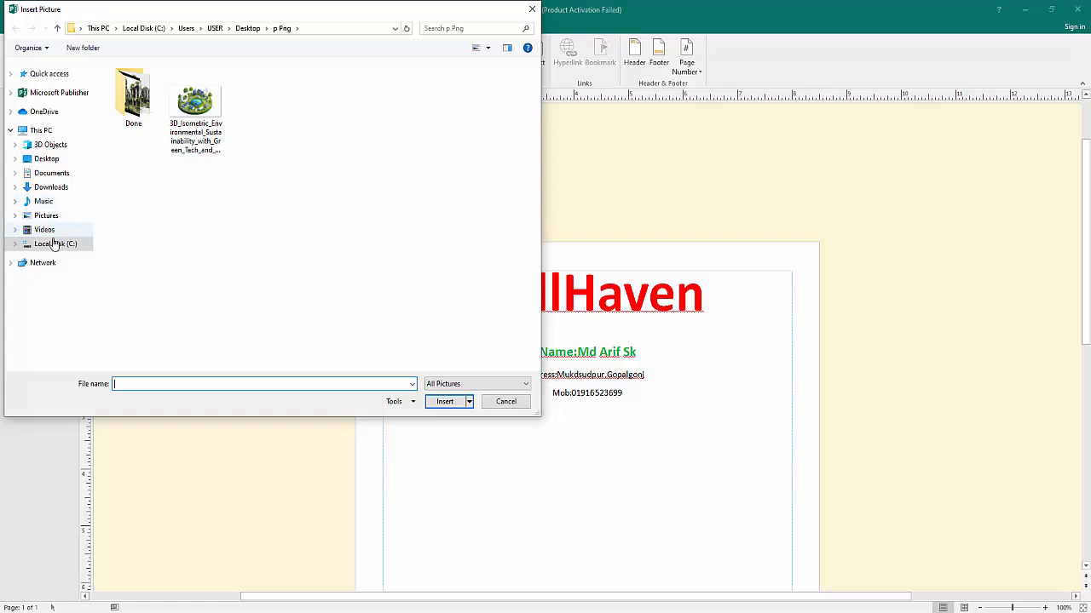
click(59, 188)
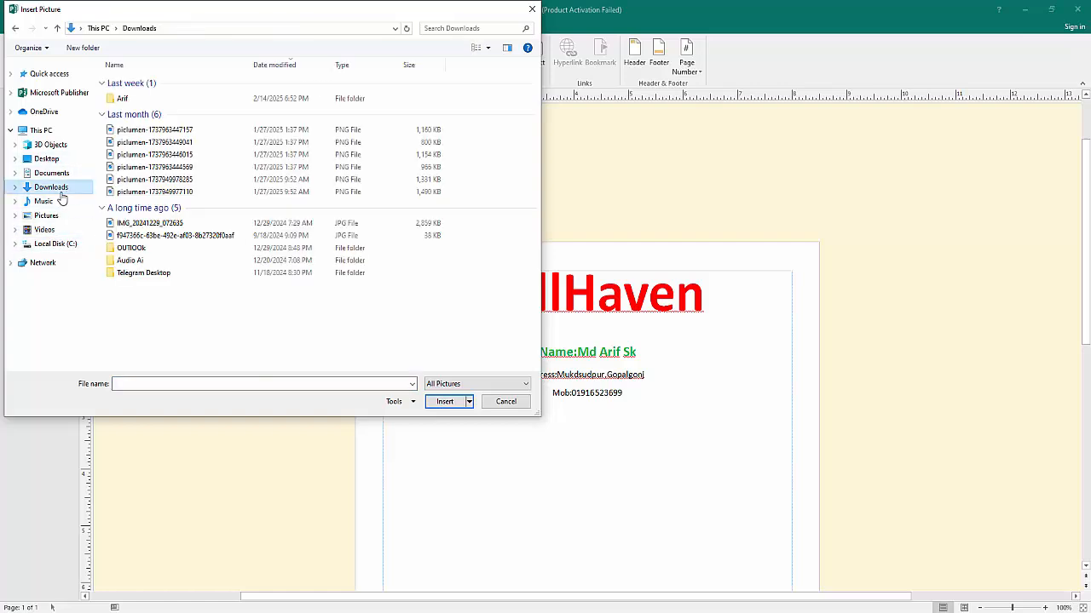
double_click(159, 98)
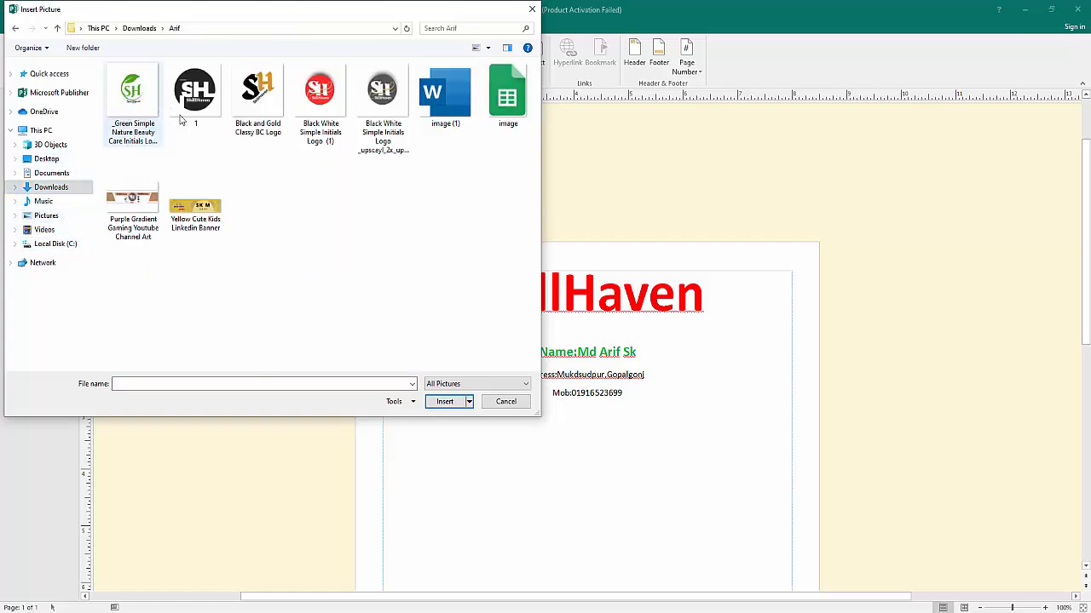
click(382, 98)
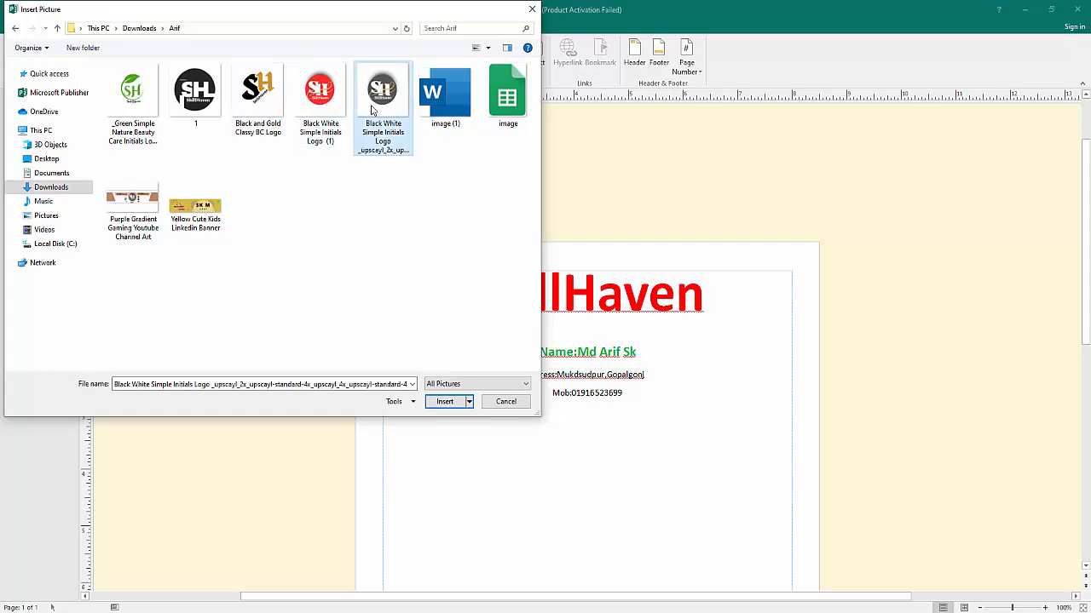
click(445, 401)
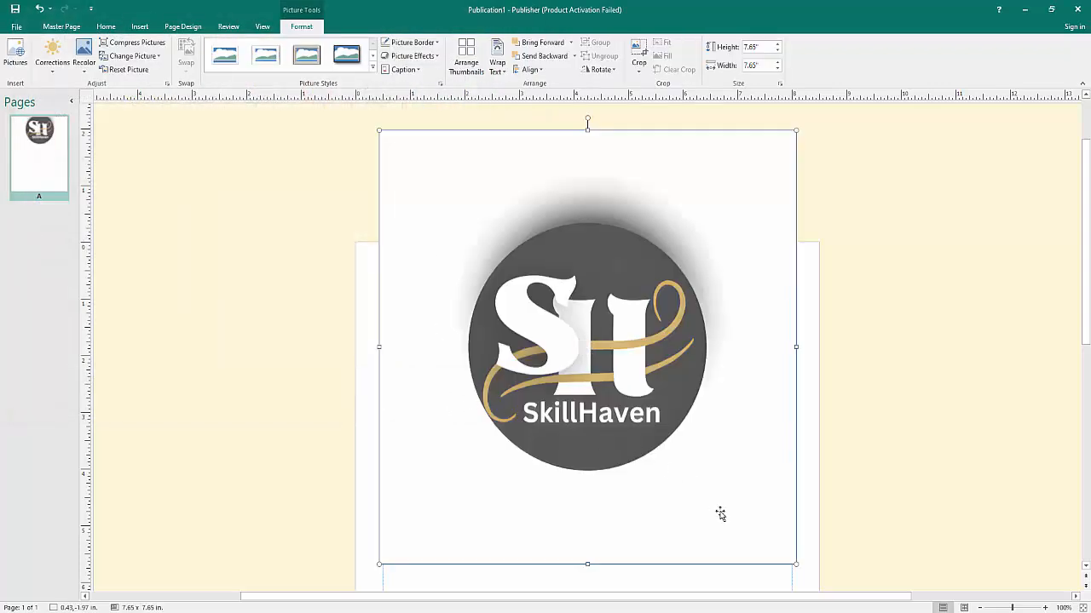
- Resize the logo to 1.77 x 1.77 in and place it left of the red title
drag(787, 567, 499, 254)
drag(444, 204, 449, 352)
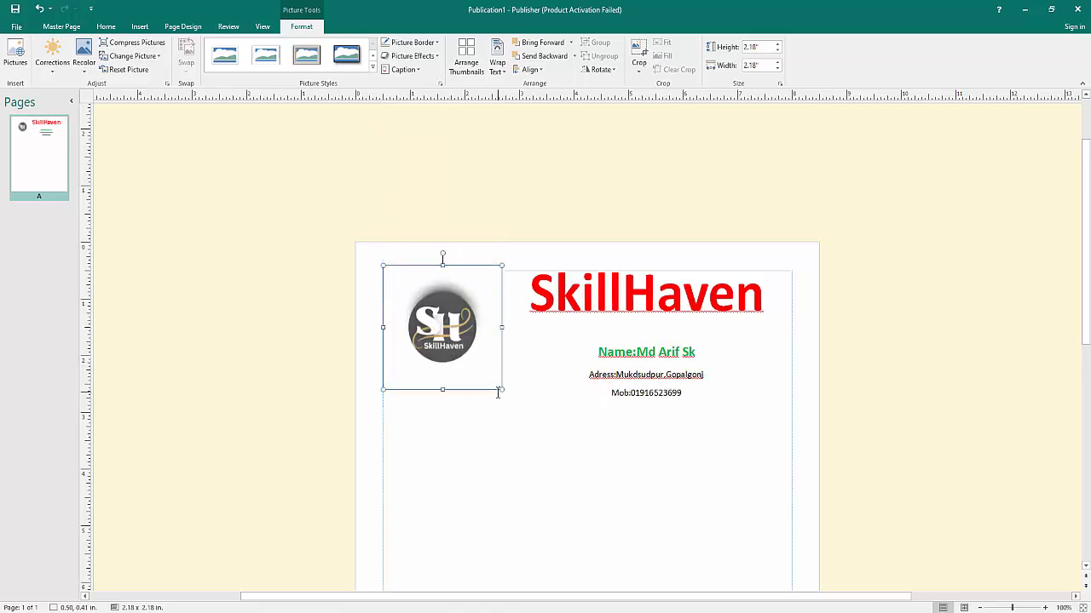
drag(503, 390, 465, 339)
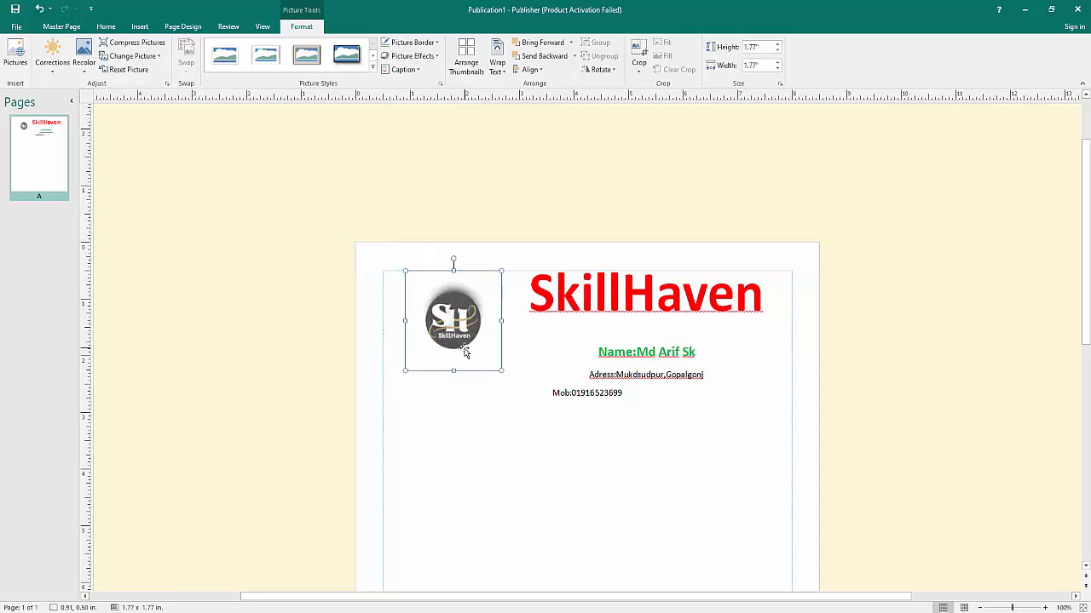
- Copy and paste the logo, placing the duplicate at the header's right side
right_click(466, 351)
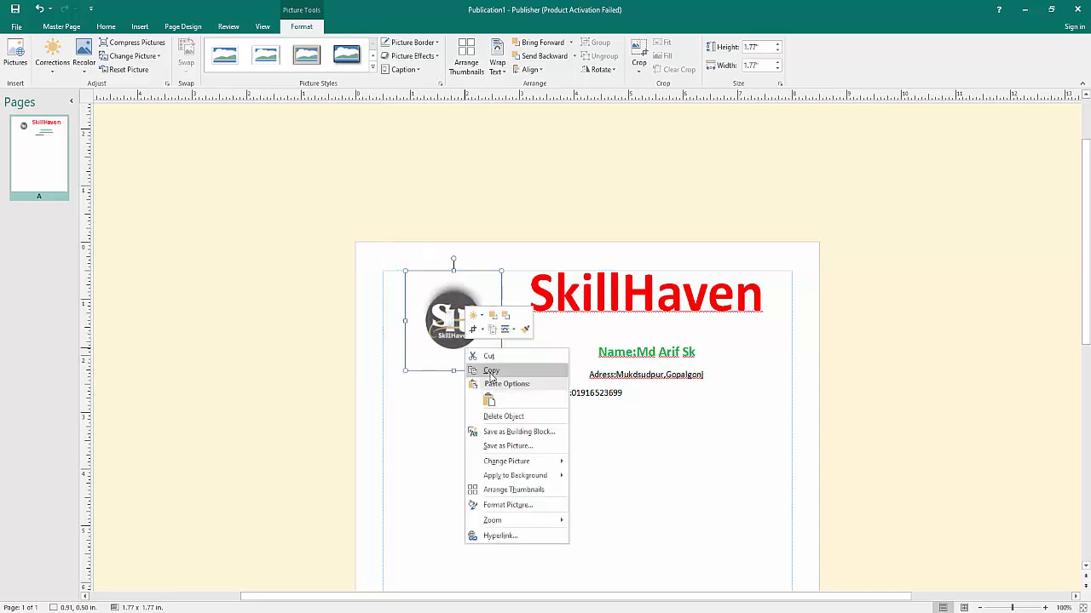
click(492, 376)
right_click(482, 418)
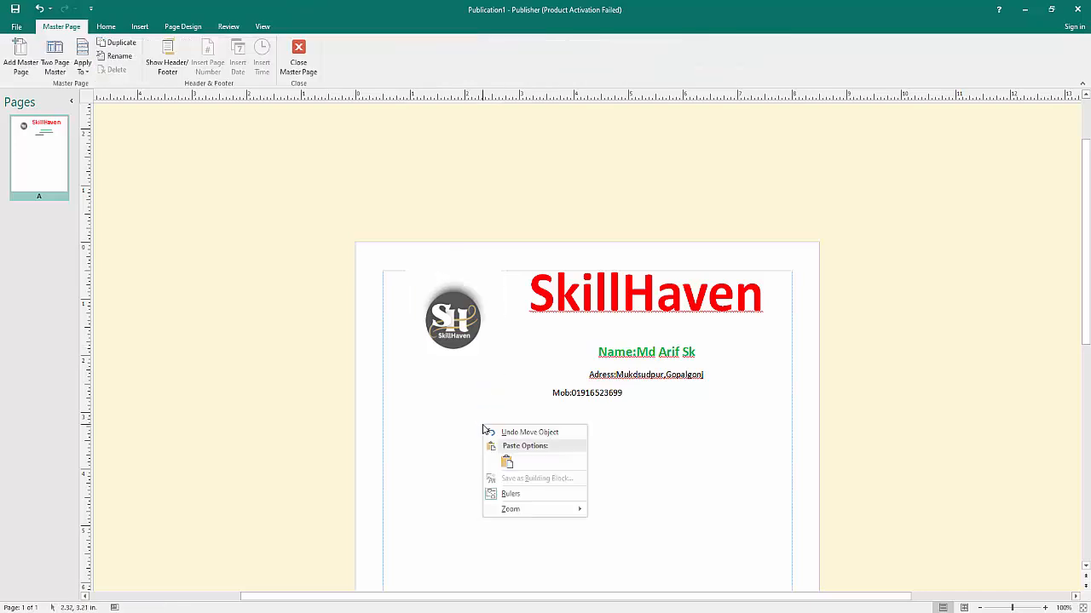
click(500, 464)
drag(503, 468, 770, 362)
drag(764, 352, 755, 354)
- Lower both logos slightly so they sit beside the contact lines
drag(468, 312, 457, 349)
click(526, 478)
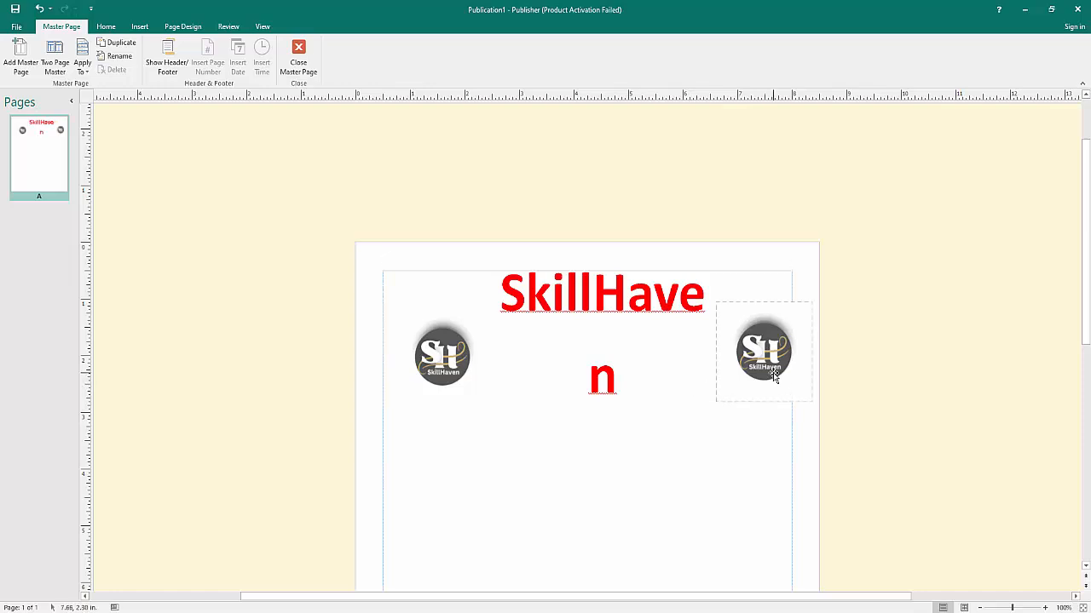
drag(778, 373, 806, 462)
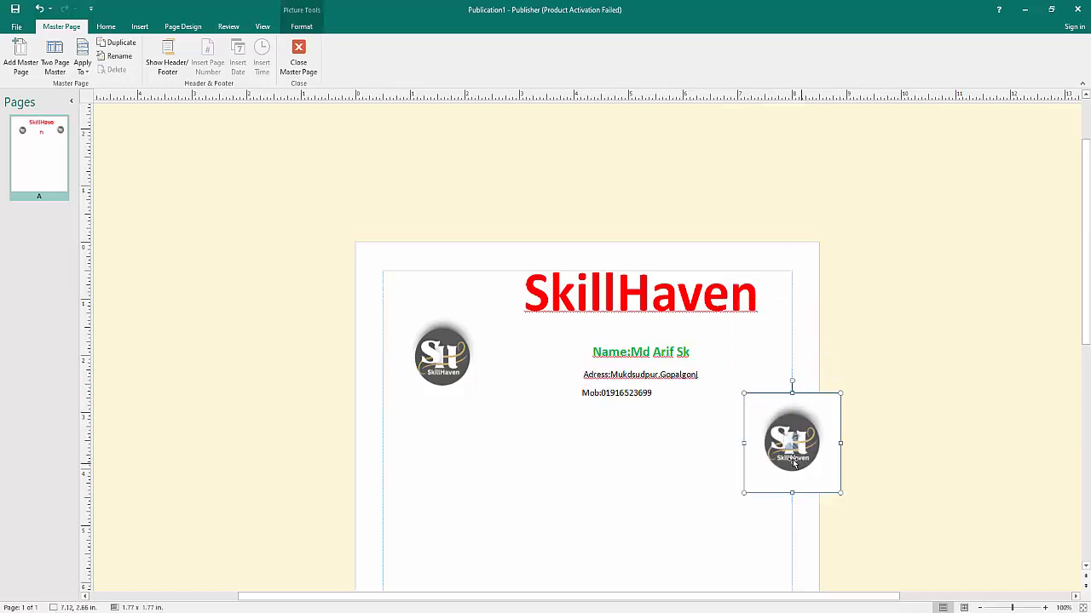